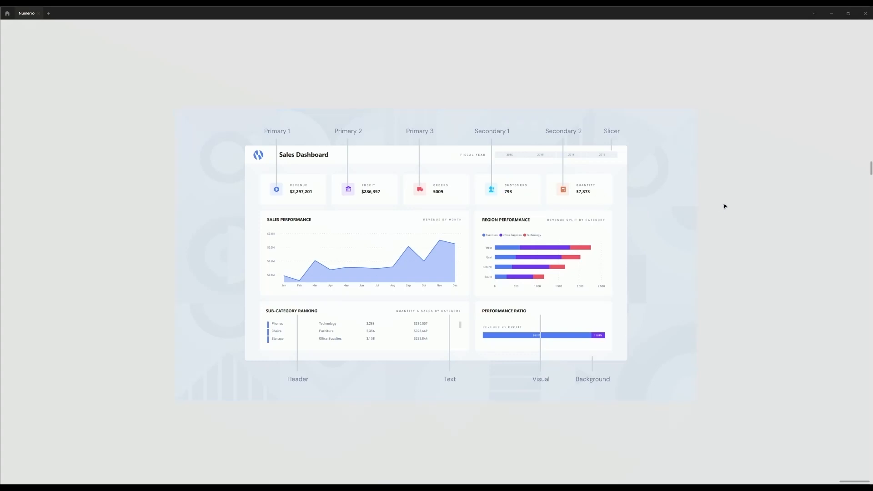
{"action": "scroll", "coordinate": [725, 201], "scroll_direction": "down", "scroll_amount": 3}
{"action": "scroll", "coordinate": [725, 200], "scroll_direction": "down", "scroll_amount": 3}
{"action": "scroll", "coordinate": [725, 200], "scroll_direction": "down", "scroll_amount": 3}
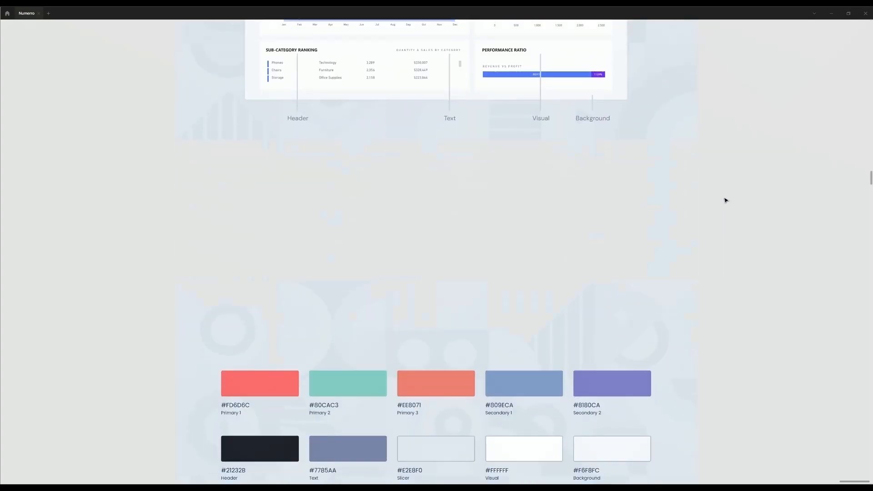
{"action": "scroll", "coordinate": [725, 201], "scroll_direction": "down", "scroll_amount": 3}
{"action": "scroll", "coordinate": [726, 201], "scroll_direction": "down", "scroll_amount": 1}
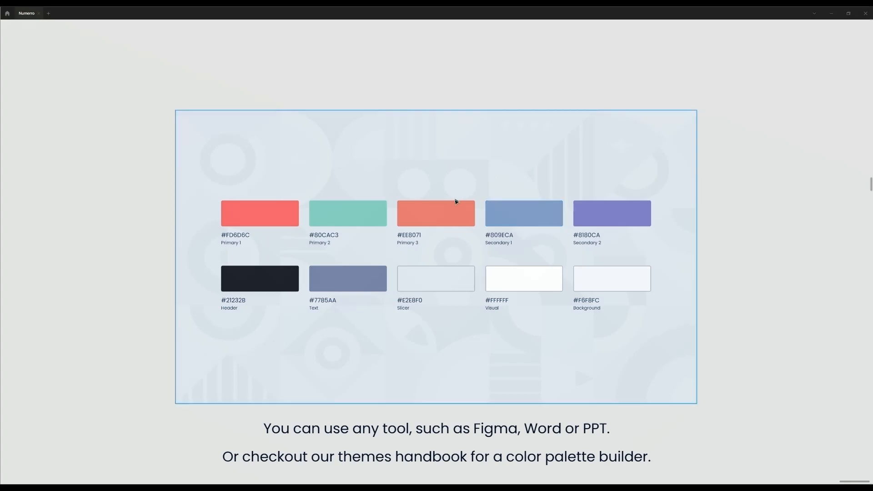
Select the Background swatch #F6F8FC in the Figma palette
{"action": "left_click", "coordinate": [603, 285]}
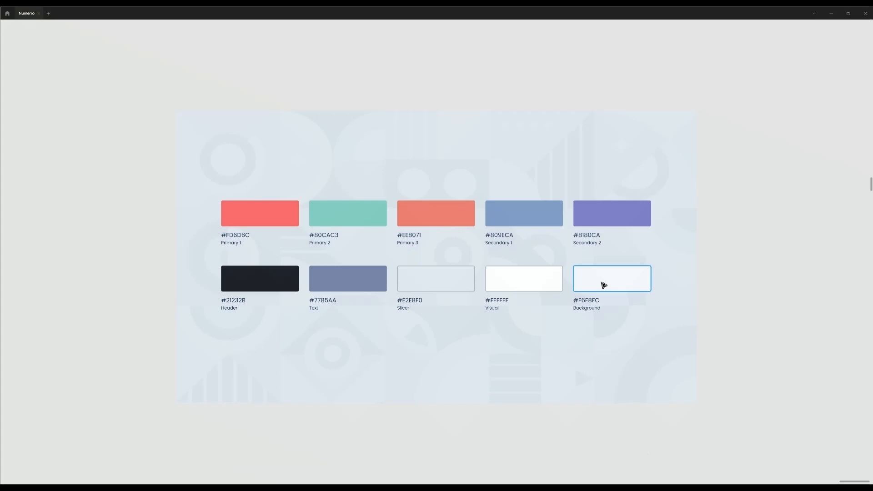
From the Themes gallery in Power BI, start customizing the current theme
{"action": "key", "text": "alt+Tab"}
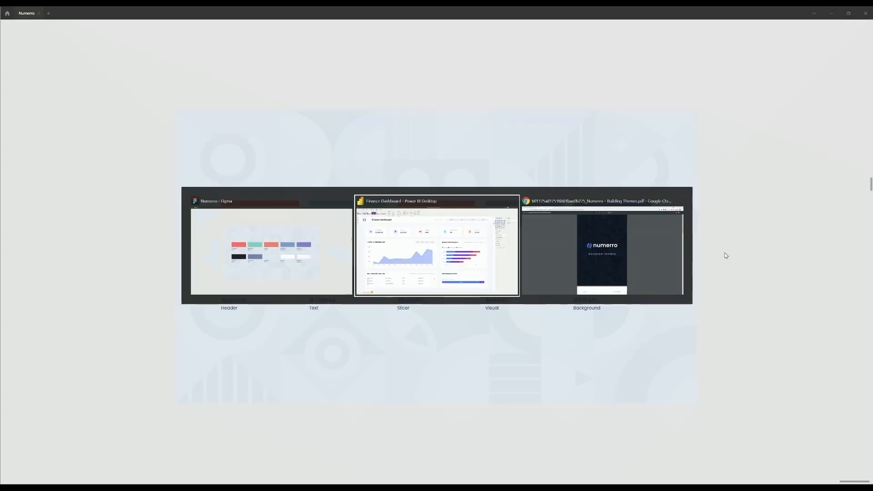
{"action": "left_click", "coordinate": [163, 46]}
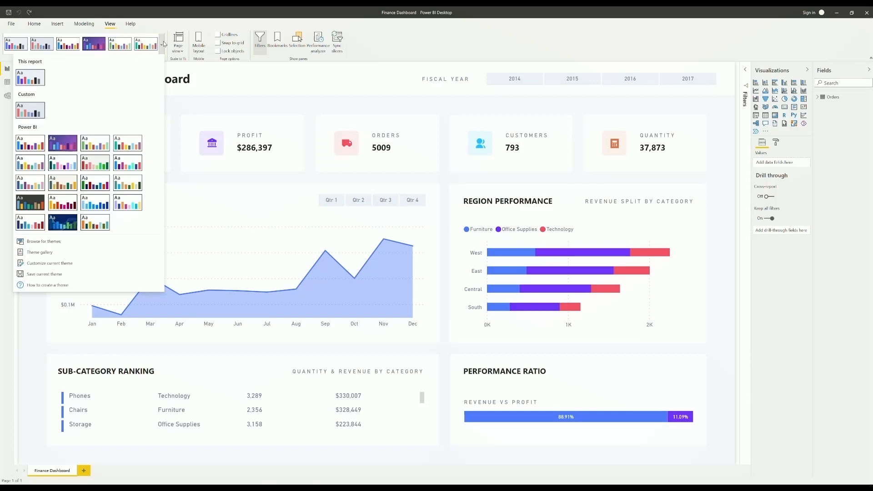
{"action": "left_click", "coordinate": [49, 263]}
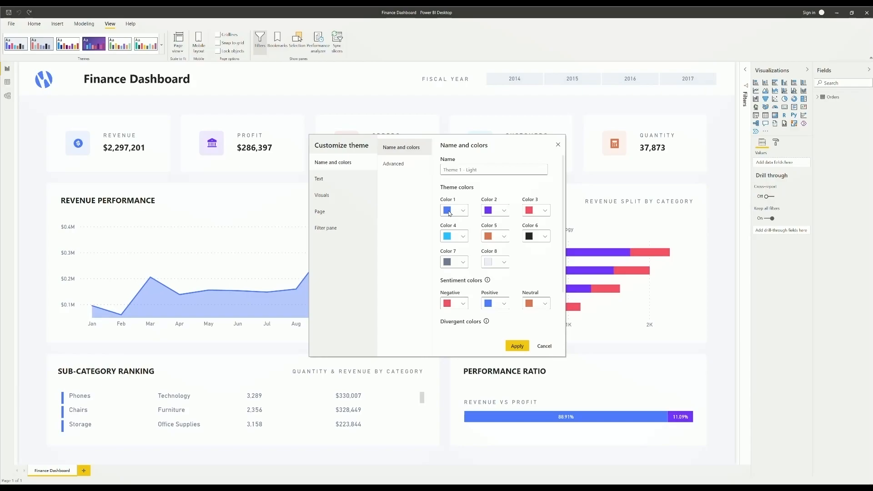
Glance at the Figma palette, then bring up the Building Themes handbook
{"action": "key", "text": "alt+Tab"}
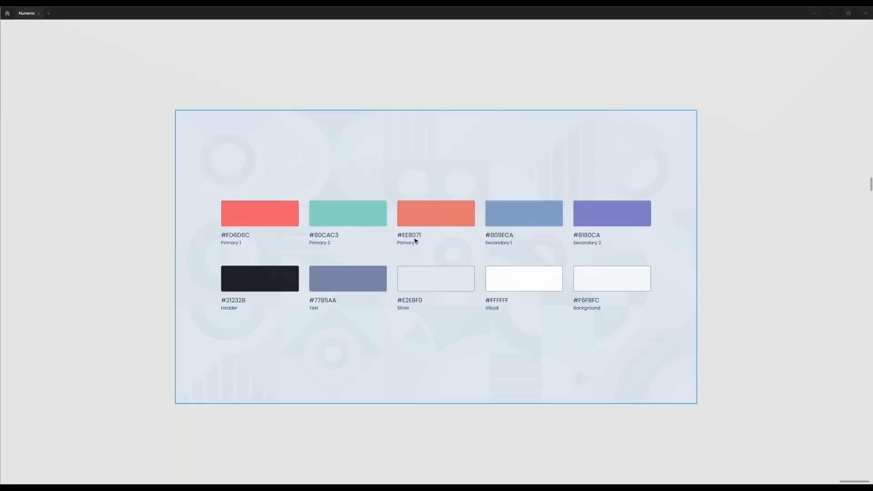
{"action": "key", "text": "alt+Tab"}
{"action": "key", "text": "alt+Tab"}
{"action": "key", "text": "alt+Tab"}
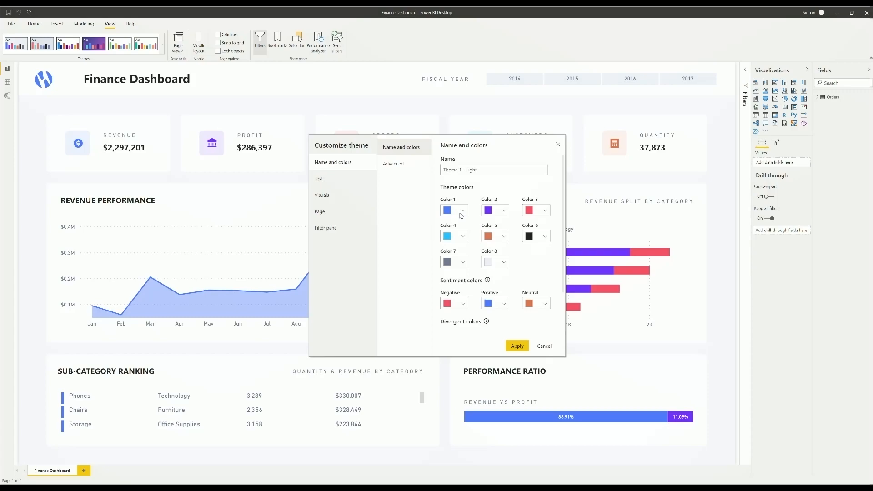
{"action": "key", "text": "alt+Tab"}
{"action": "key", "text": "alt+Tab"}
{"action": "key", "text": "Tab"}
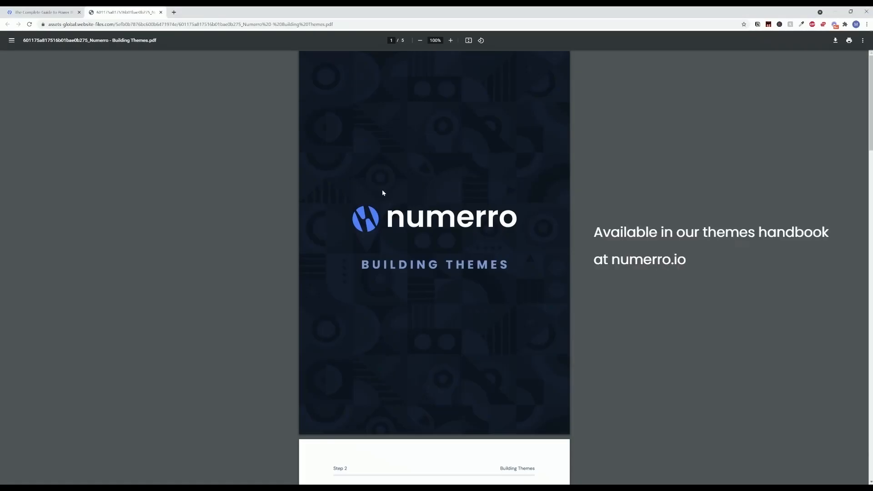
{"action": "scroll", "coordinate": [470, 225], "scroll_direction": "down", "scroll_amount": 3}
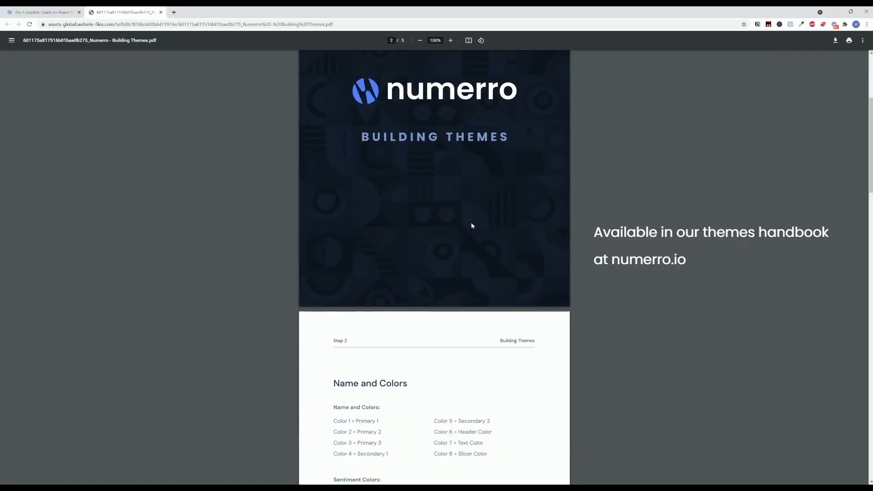
{"action": "scroll", "coordinate": [470, 224], "scroll_direction": "down", "scroll_amount": 3}
{"action": "scroll", "coordinate": [472, 225], "scroll_direction": "down", "scroll_amount": 2}
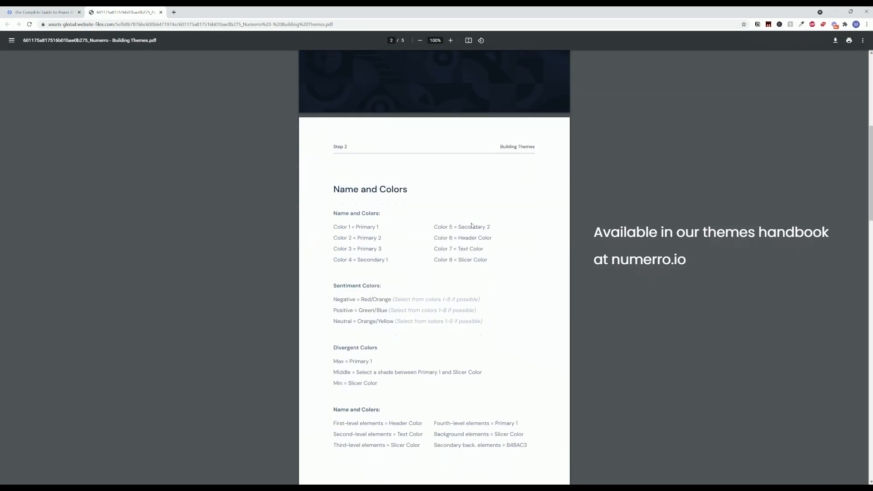
{"action": "scroll", "coordinate": [472, 225], "scroll_direction": "down", "scroll_amount": 2}
{"action": "scroll", "coordinate": [472, 225], "scroll_direction": "down", "scroll_amount": 1}
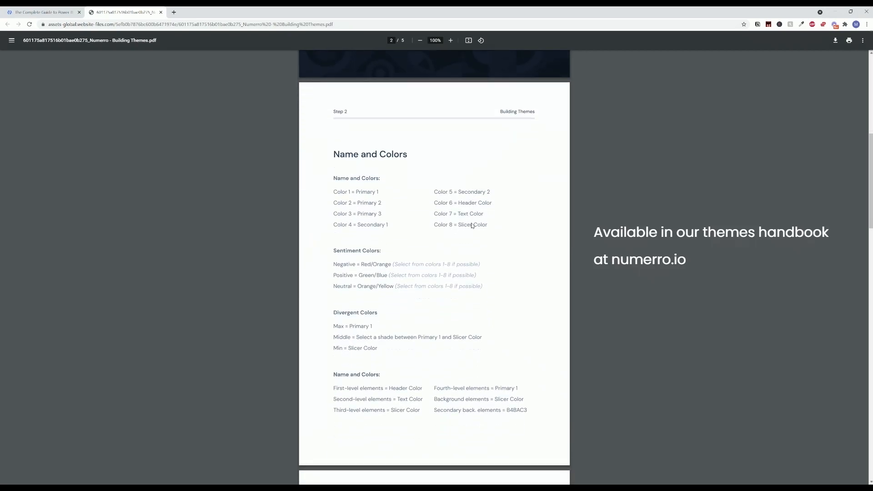
Highlight the Primary 1 mapping for Color 1, then return to Power BI's theme customization
{"action": "left_click_drag", "start_coordinate": [379, 191], "coordinate": [354, 191]}
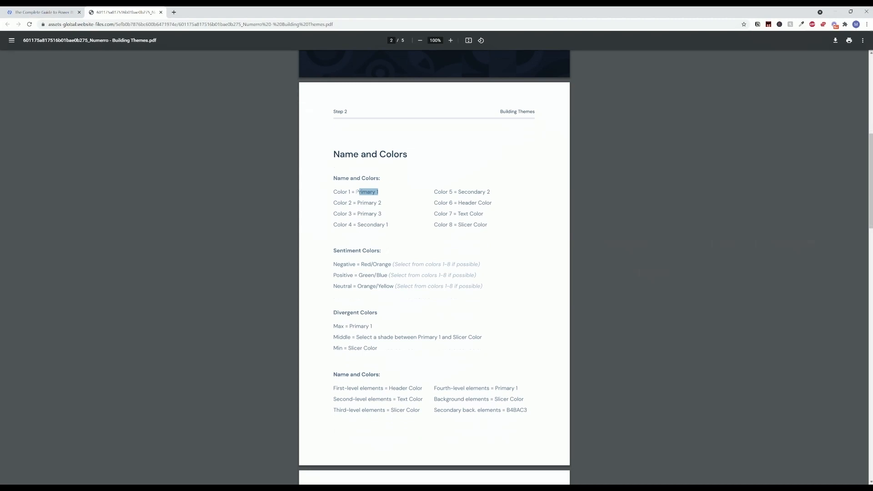
{"action": "left_click", "coordinate": [409, 191]}
{"action": "key", "text": "alt+Tab"}
{"action": "key", "text": "Tab"}
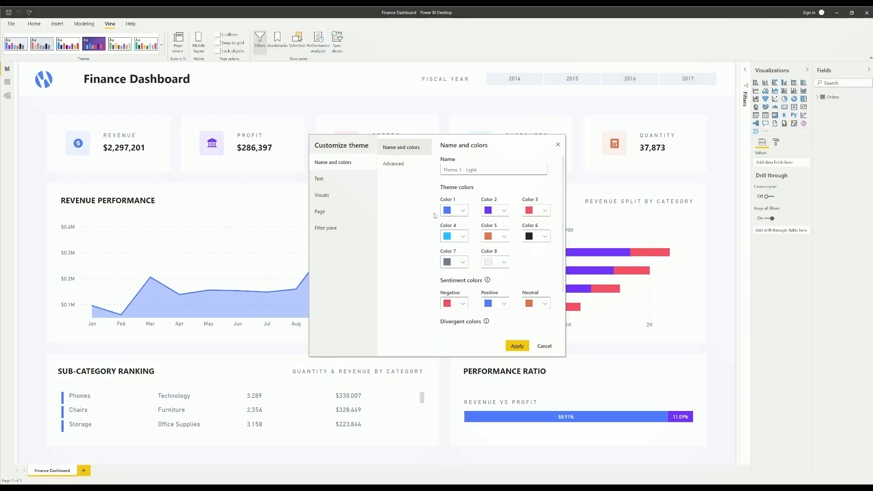
{"action": "key", "text": "alt+Tab"}
{"action": "key", "text": "Tab"}
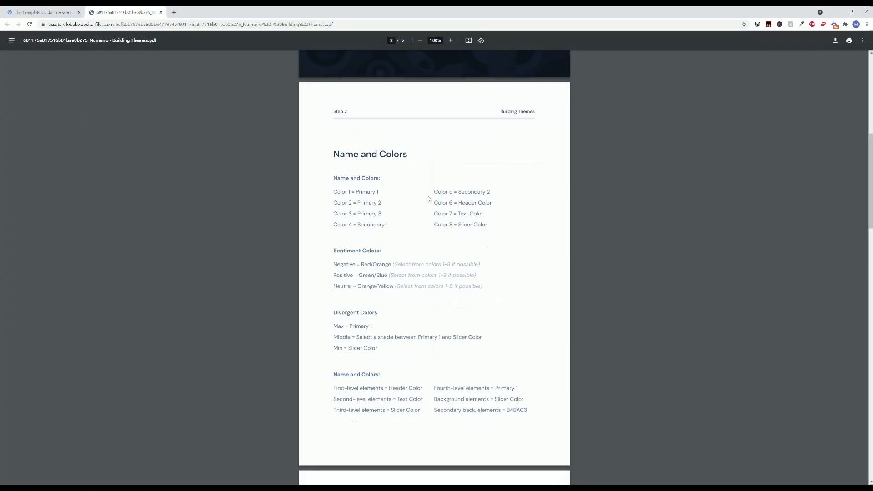
{"action": "key", "text": "alt+Tab"}
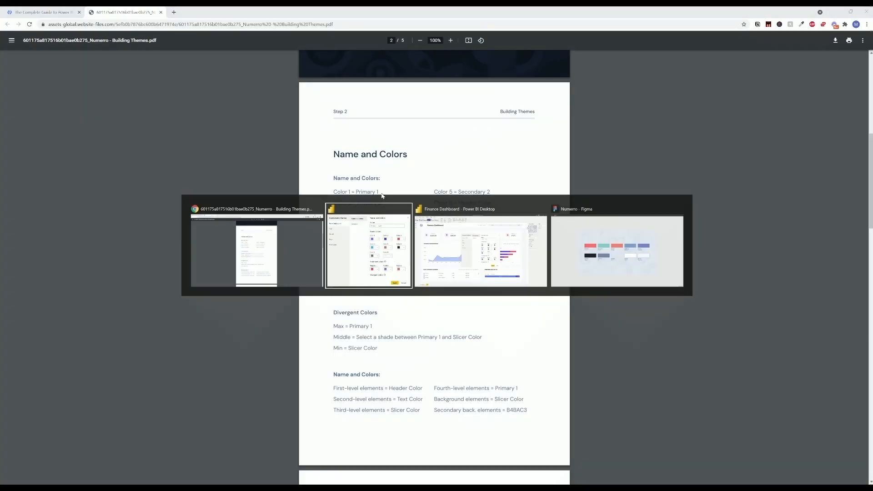
{"action": "key", "text": "Tab"}
{"action": "left_click", "coordinate": [462, 212]}
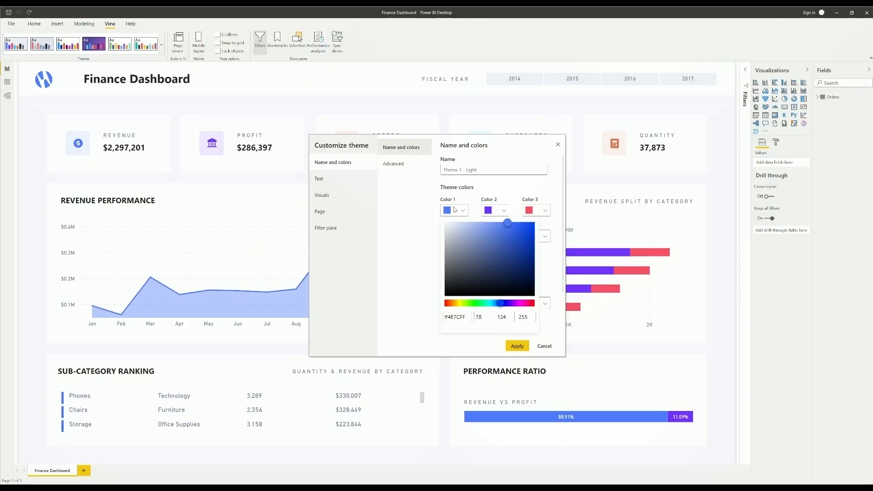
{"action": "key", "text": "alt+Tab"}
{"action": "key", "text": "Tab"}
{"action": "key", "text": "Tab"}
{"action": "key", "text": "Tab"}
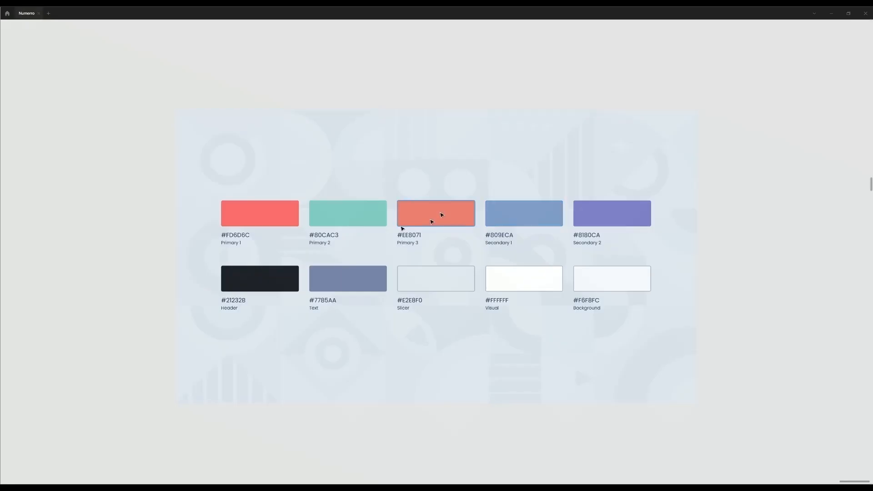
{"action": "left_click", "coordinate": [266, 213]}
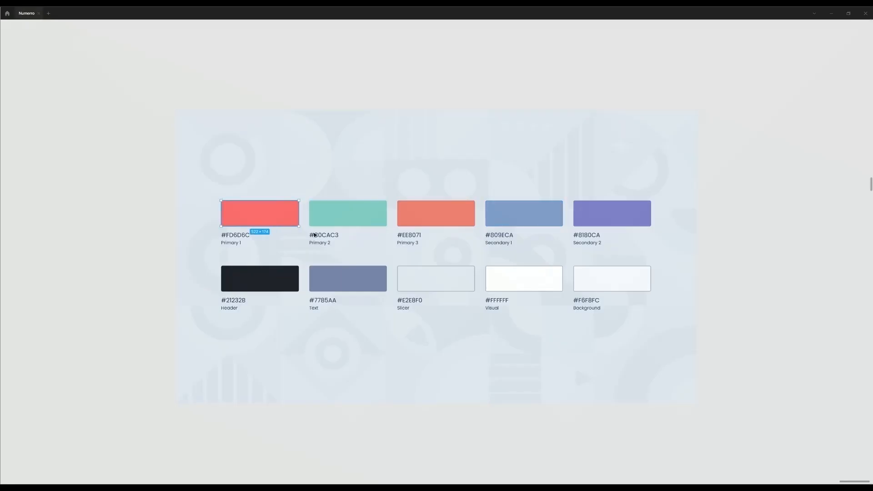
{"action": "key", "text": "alt+Tab"}
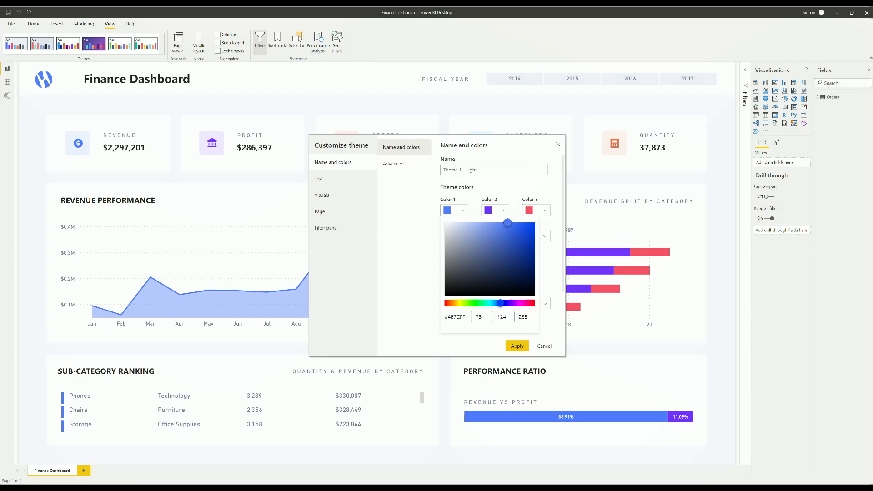
{"action": "left_click", "coordinate": [512, 192]}
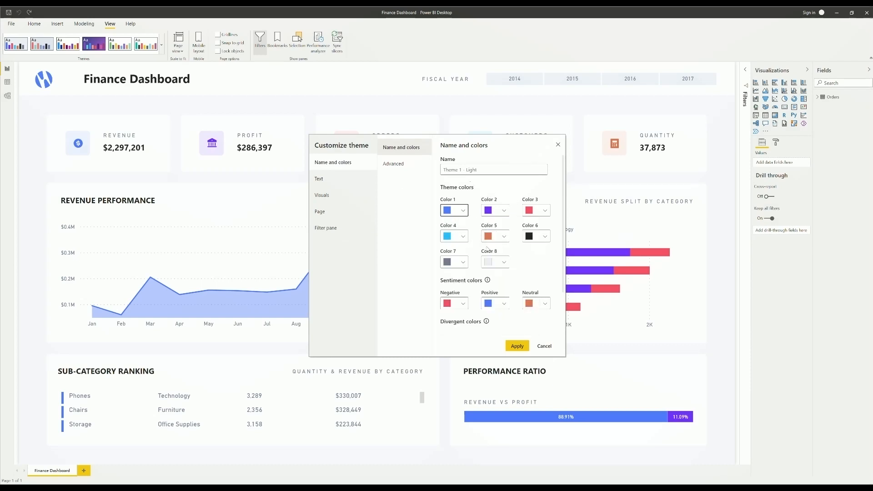
{"action": "key", "text": "alt+Tab"}
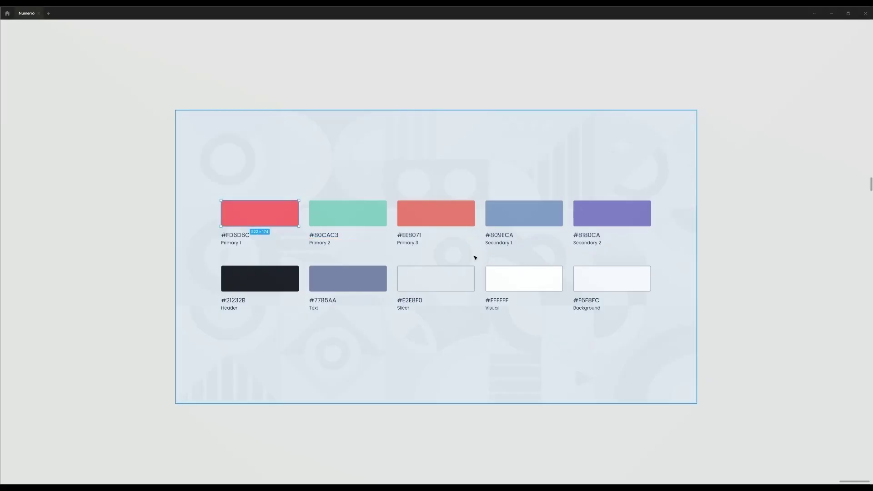
{"action": "left_click", "coordinate": [451, 276]}
{"action": "key", "text": "alt+Tab"}
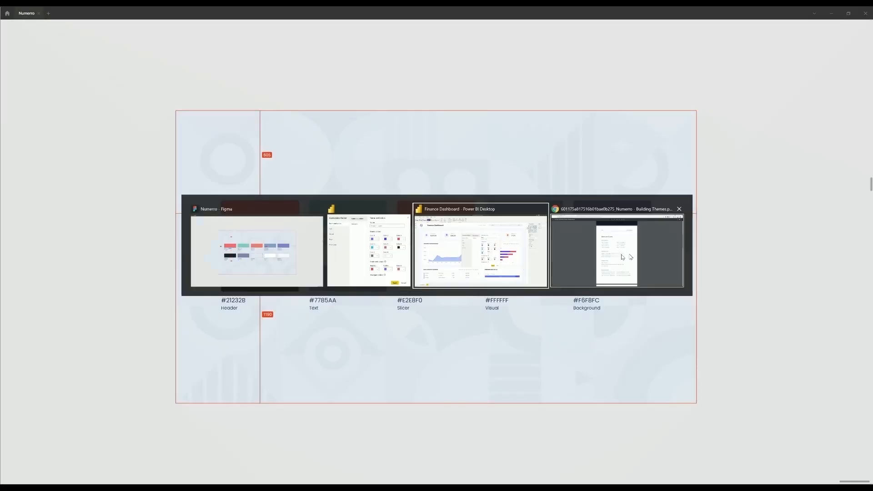
{"action": "key", "text": "Tab"}
{"action": "key", "text": "Tab"}
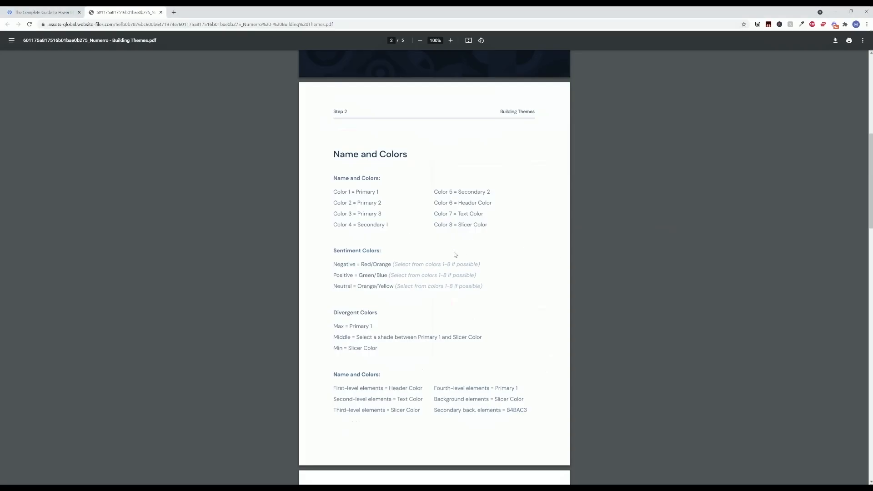
{"action": "key", "text": "alt+Tab"}
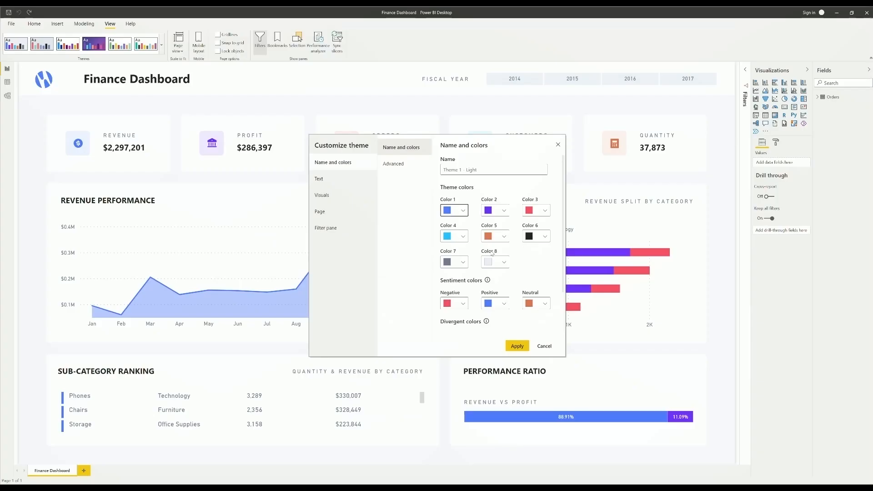